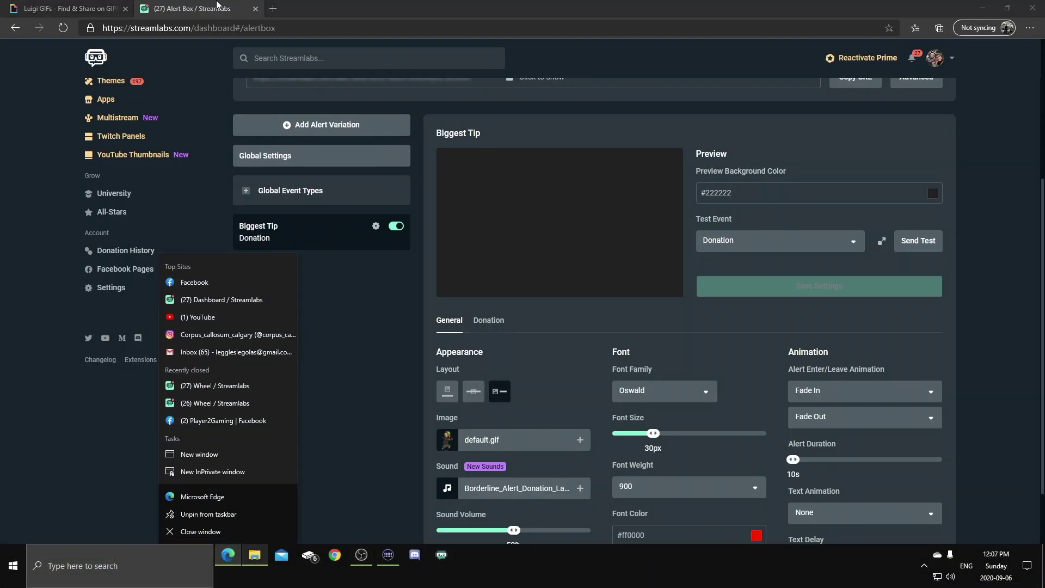
Step: Copy the link of the sparkling Luigi GIF from the GIPHY 'luigi' search results
left_click(334, 308)
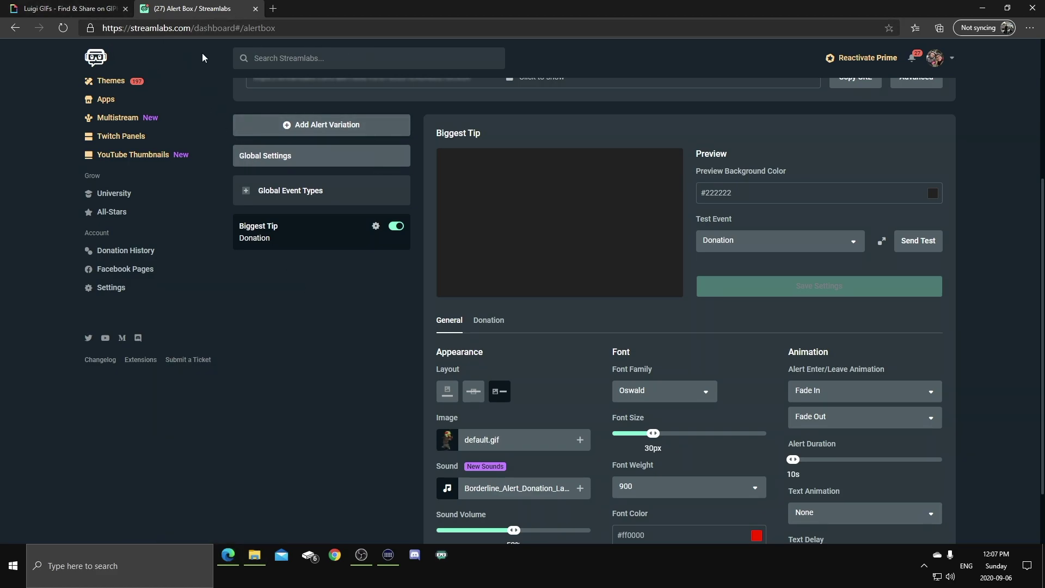
scroll(561, 349, "down", 1)
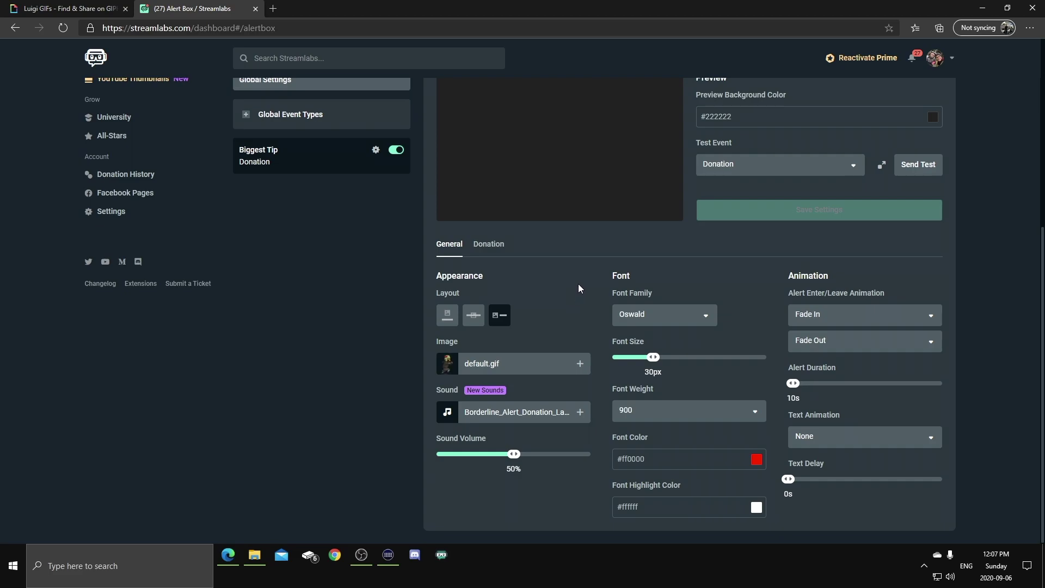
scroll(578, 270, "up", 5)
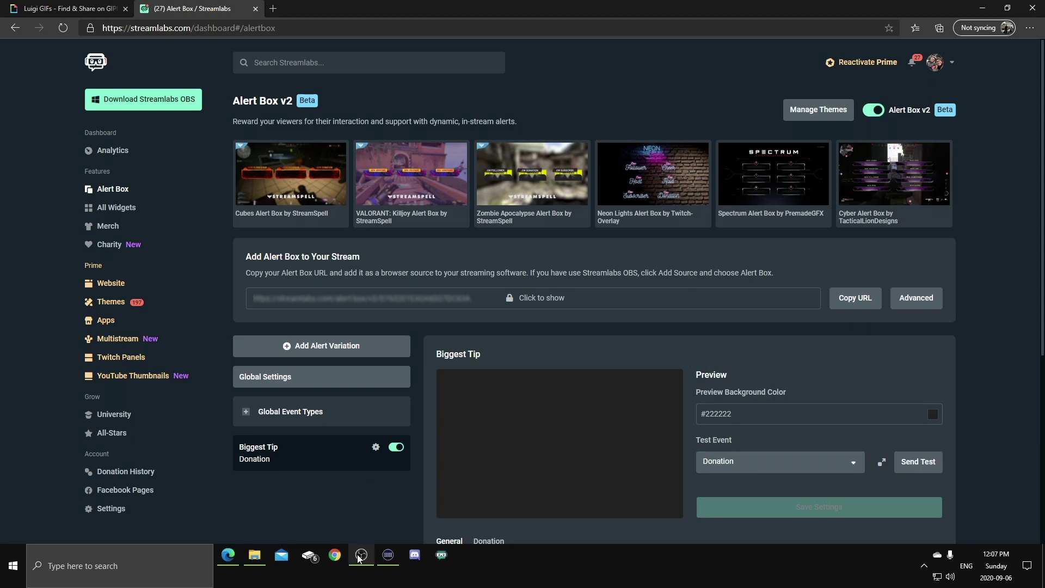
left_click(80, 12)
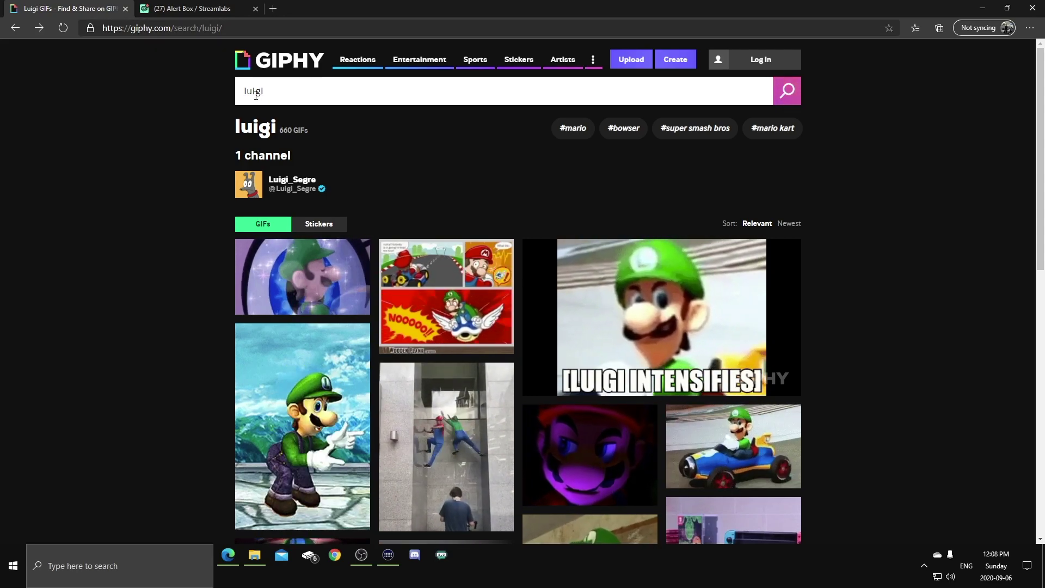
left_click(326, 94)
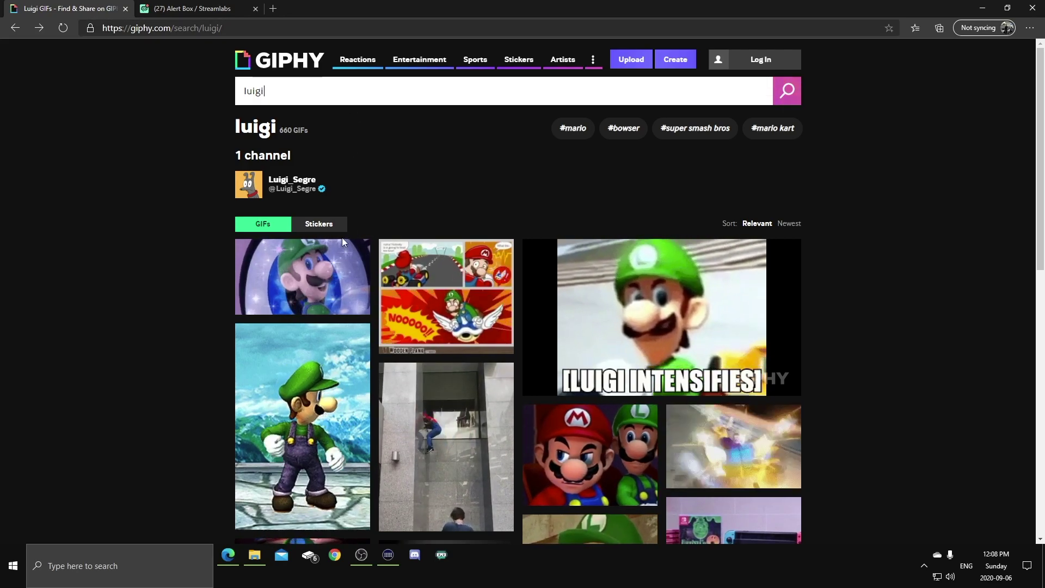
mouse_move(340, 252)
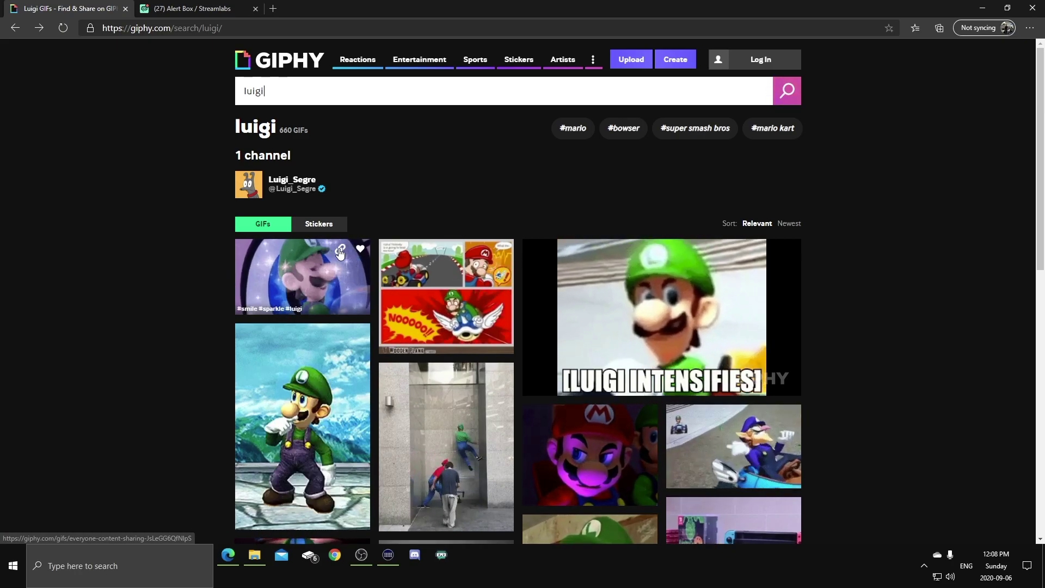
left_click(340, 253)
left_click(363, 556)
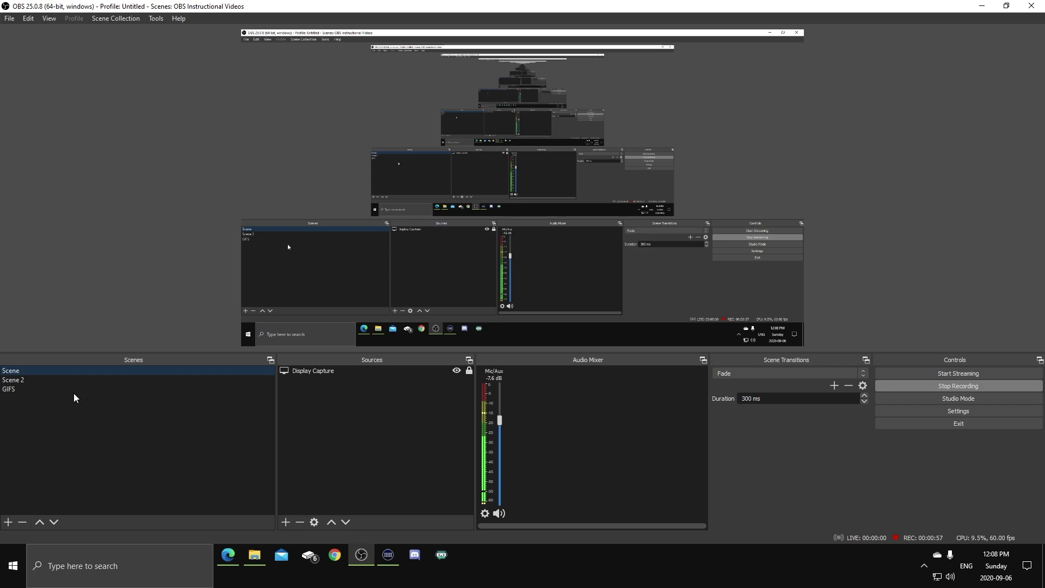
Step: In the GIFS scene, add a Browser source named 'GIF 1' and open its properties
left_click(32, 389)
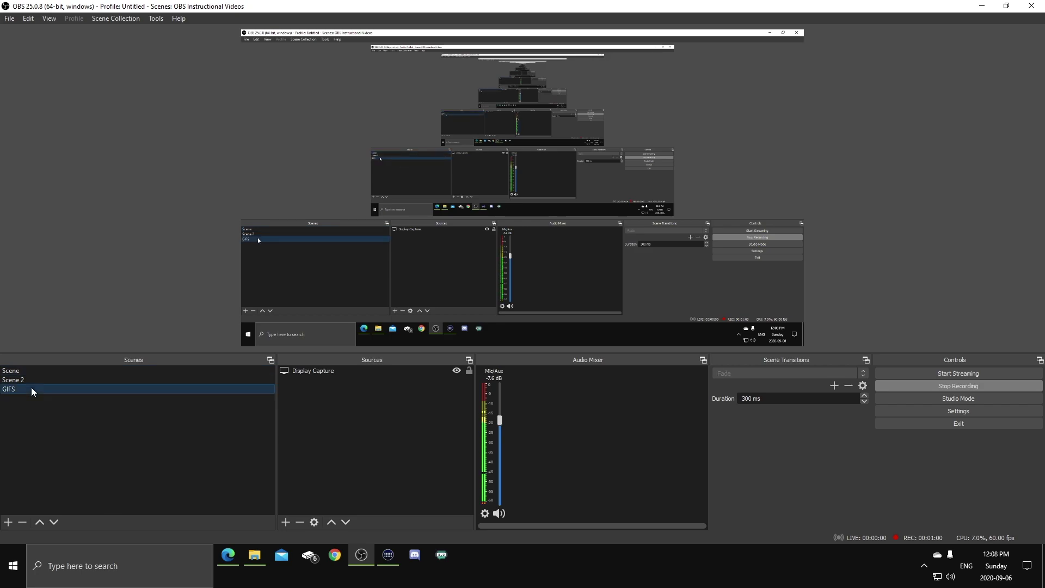
left_click(335, 374)
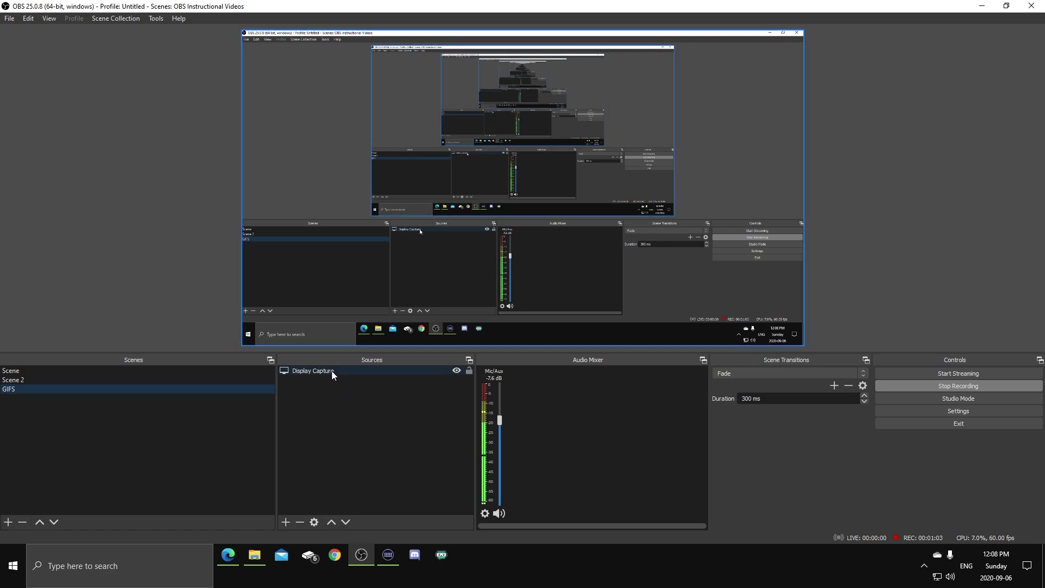
left_click(355, 490)
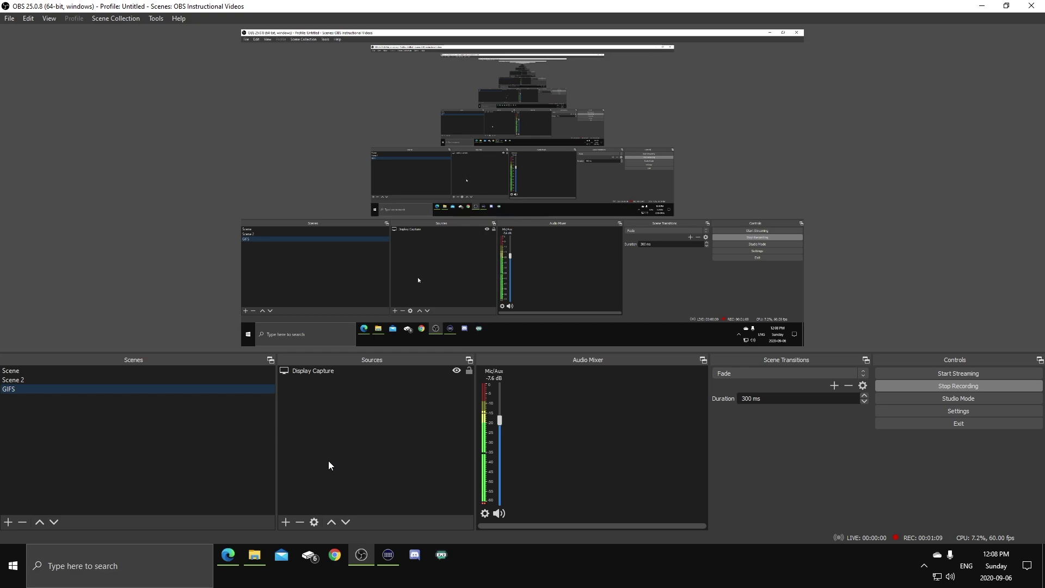
left_click(287, 521)
left_click(329, 365)
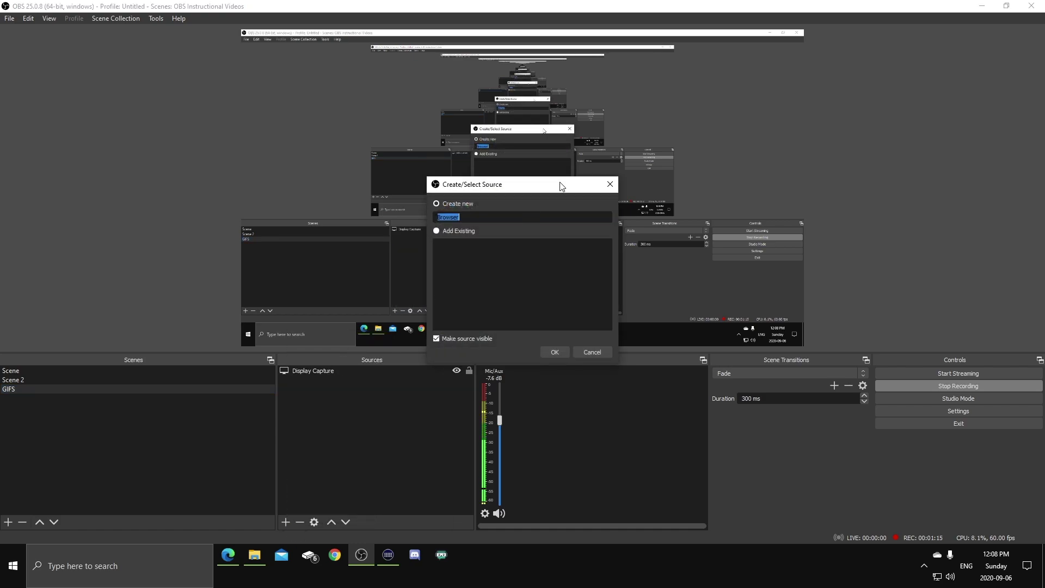
left_click(476, 211)
double_click(479, 216)
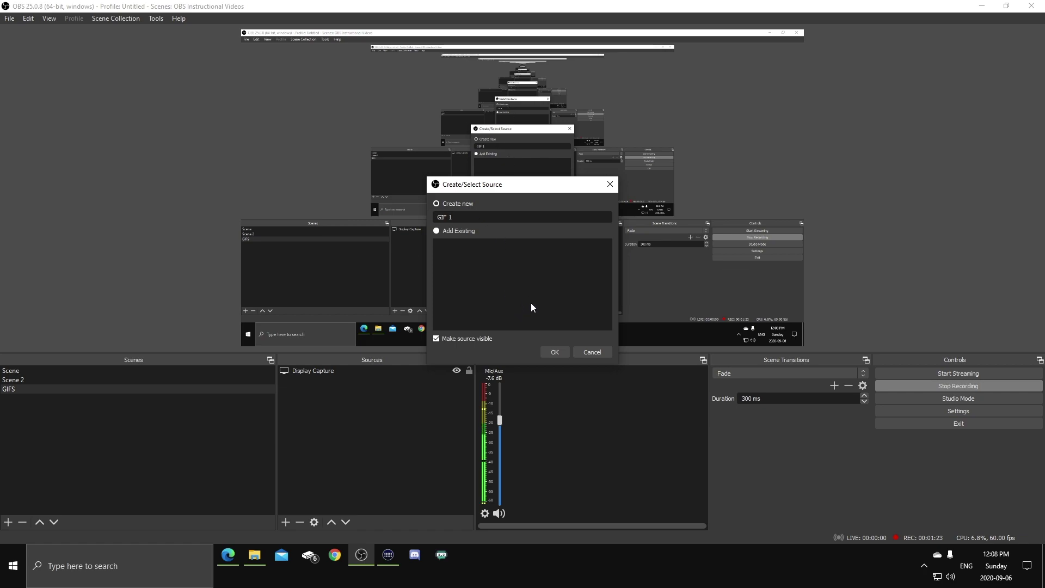
left_click(554, 351)
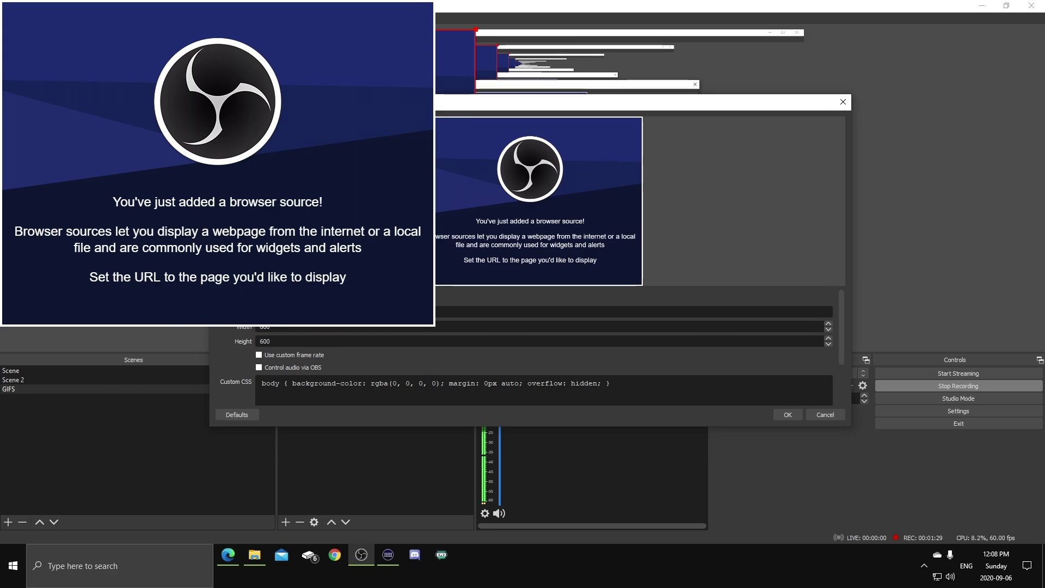
Step: Paste the copied Luigi GIF link as GIF 1's URL and confirm the settings
right_click(403, 383)
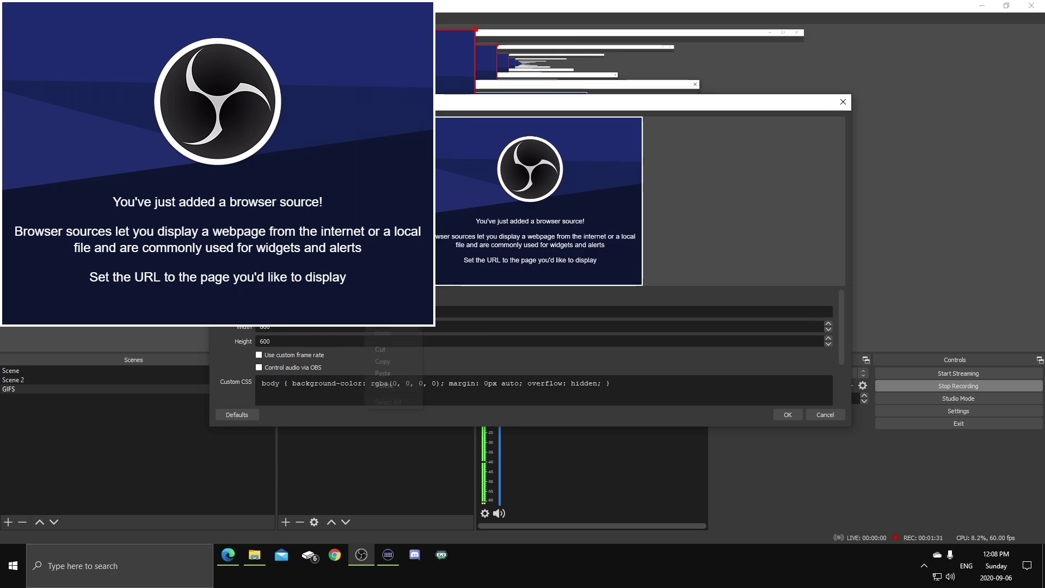
left_click(407, 373)
left_click(788, 414)
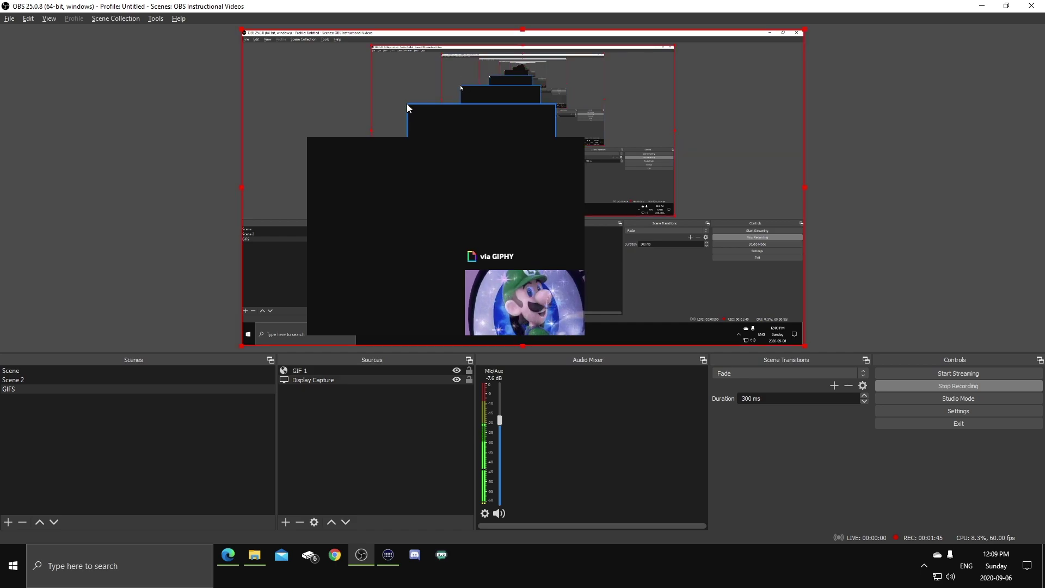
Step: Resize and move the GIF 1 box into the top-left of the canvas
left_click_drag(409, 104, 494, 173)
left_click(496, 173)
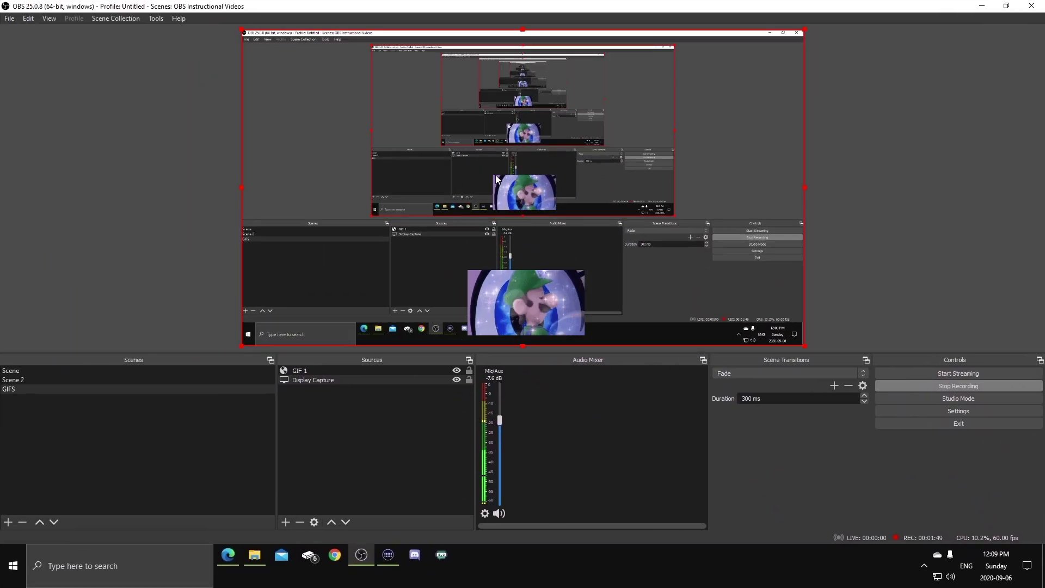
left_click(472, 275)
left_click_drag(468, 270, 129, 79)
left_click_drag(605, 95, 410, 102)
left_click_drag(354, 164, 349, 131)
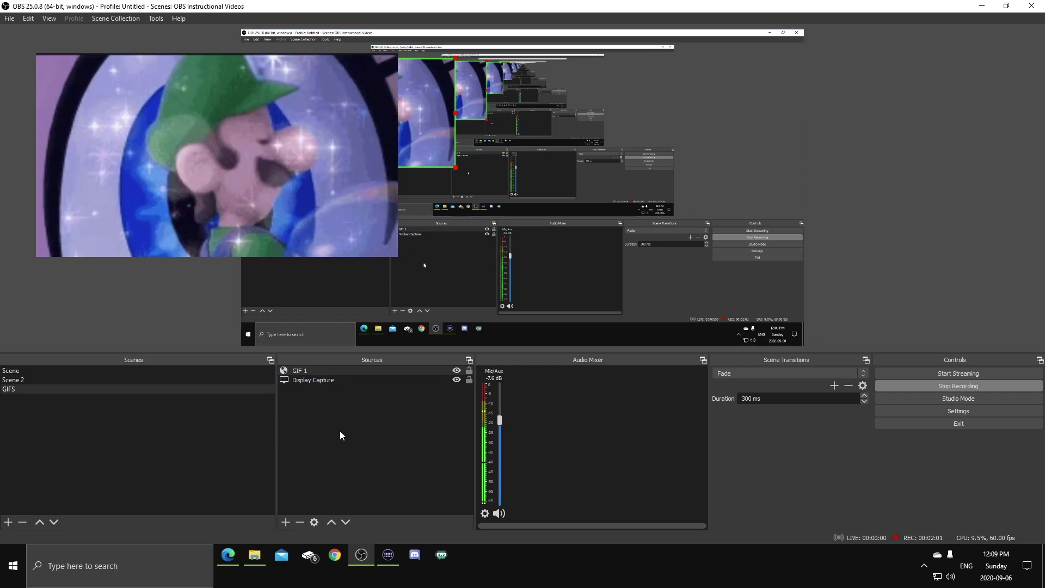
Step: Add the existing GIFS scene as a source in the main Scene
left_click(313, 371)
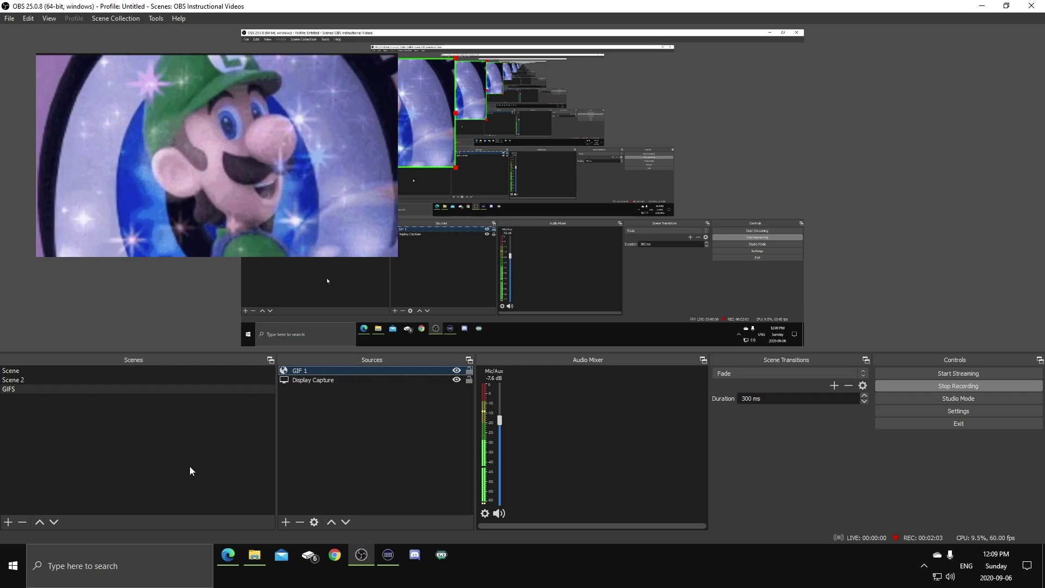
left_click(15, 372)
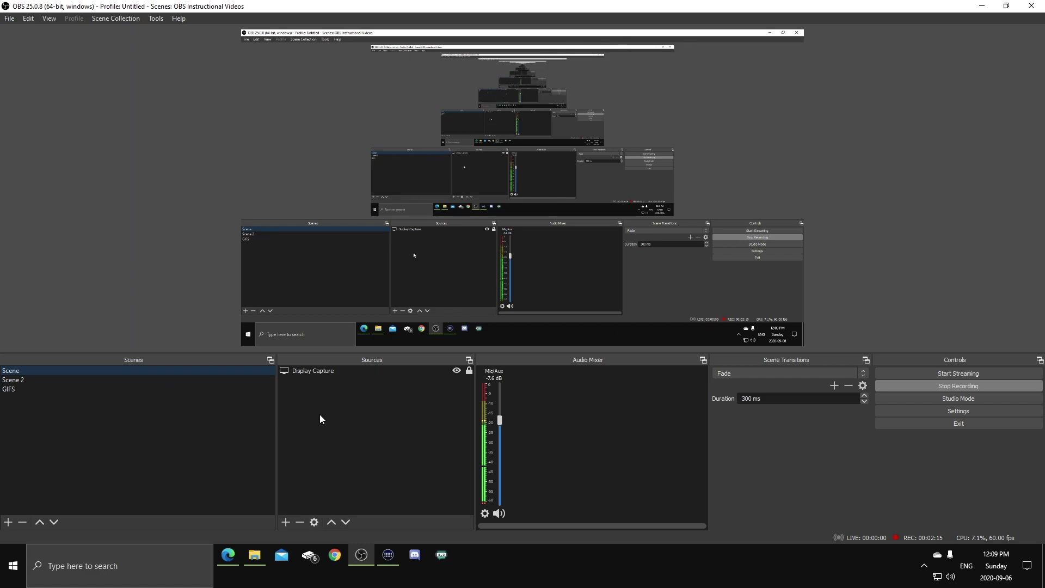
left_click(284, 523)
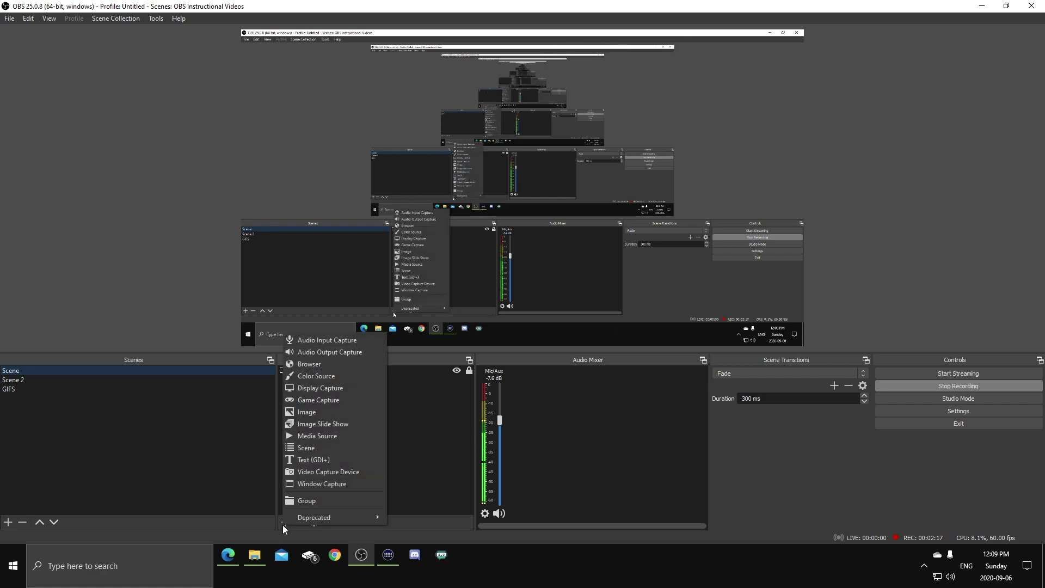
left_click(316, 449)
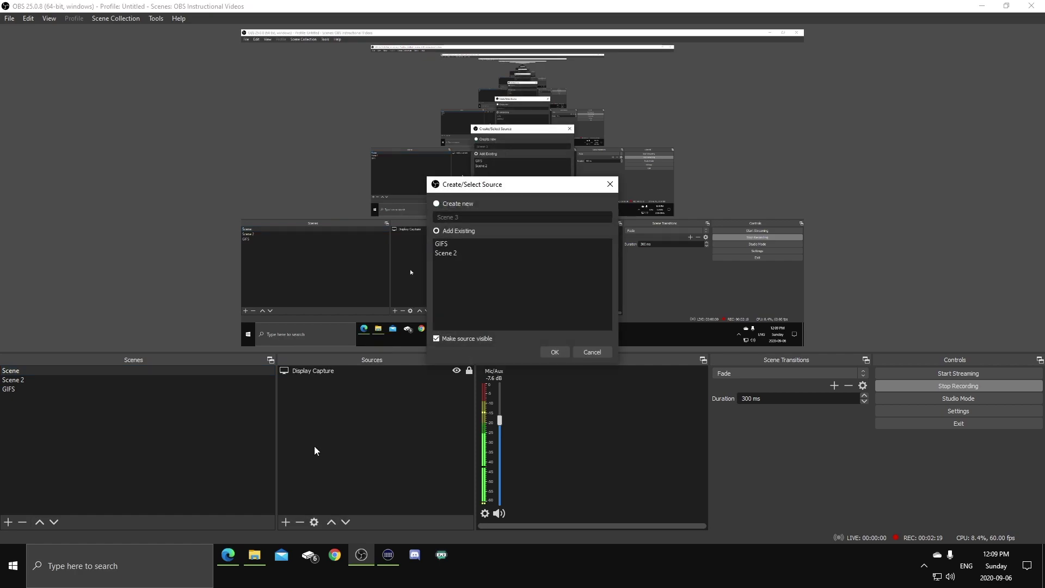
left_click(449, 245)
left_click(555, 353)
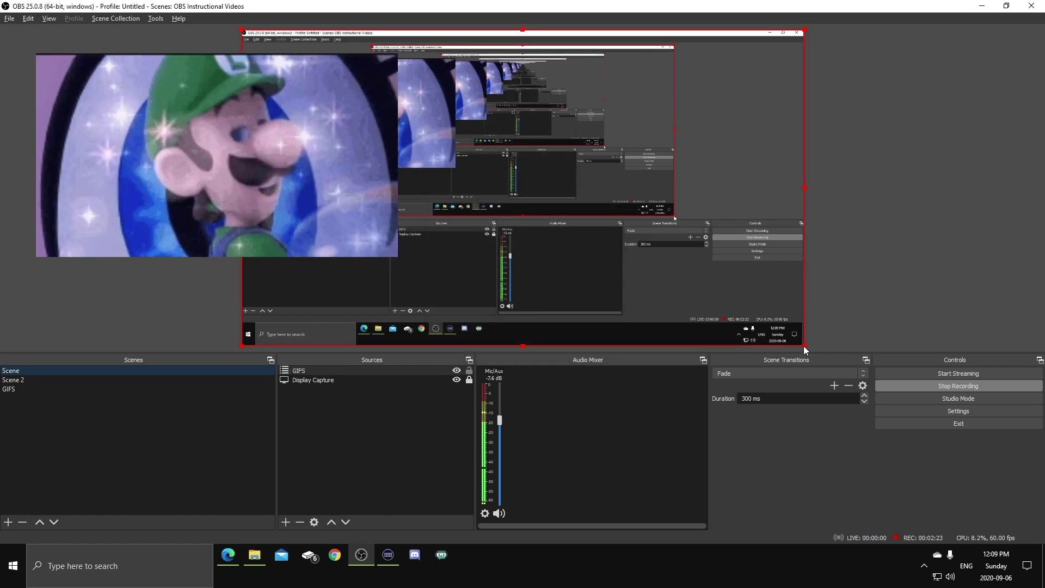
Step: Shrink the Display Capture by its corner handles and hide the GIFS source
left_click_drag(804, 345, 456, 168)
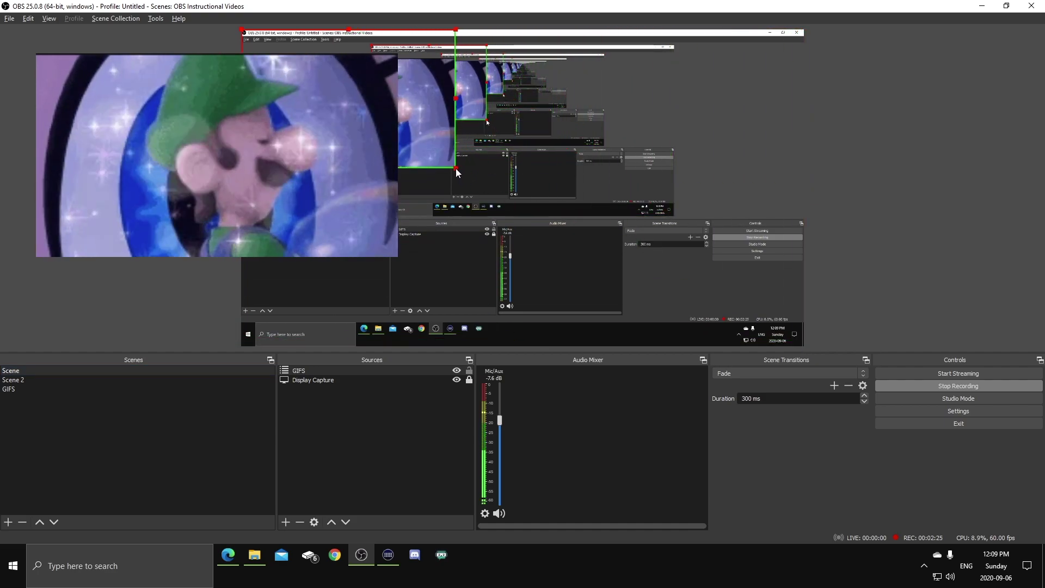
left_click_drag(243, 31, 250, 38)
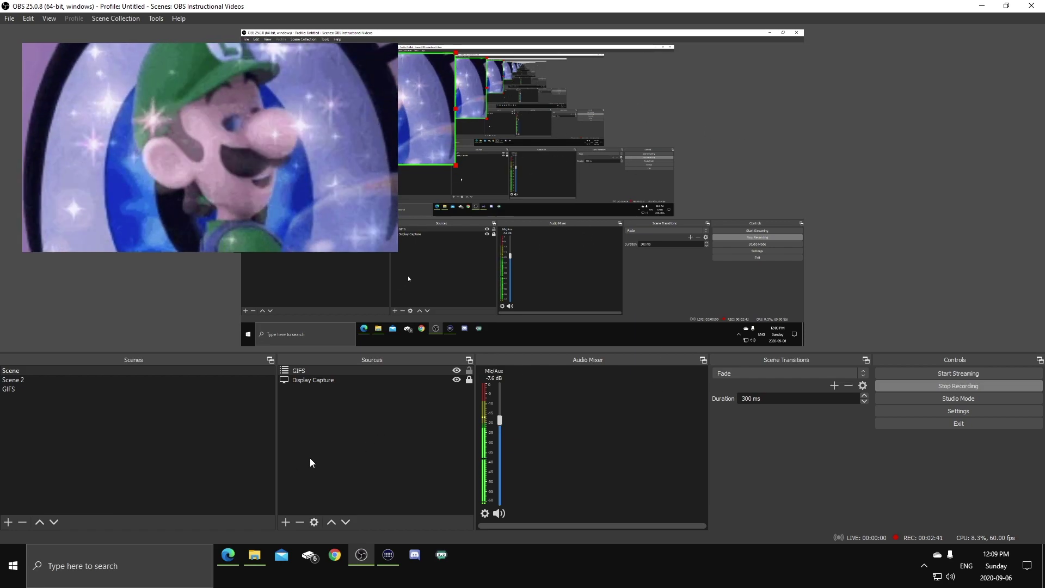
left_click(457, 372)
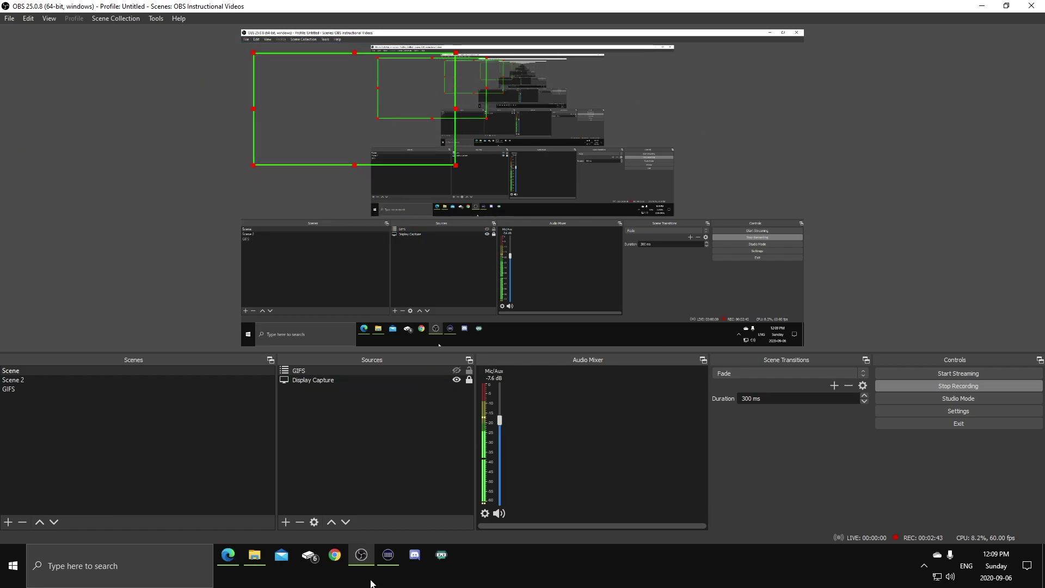
Step: Maximize Stream Deck and assign an OBS Studio Source action to the first key
left_click(389, 555)
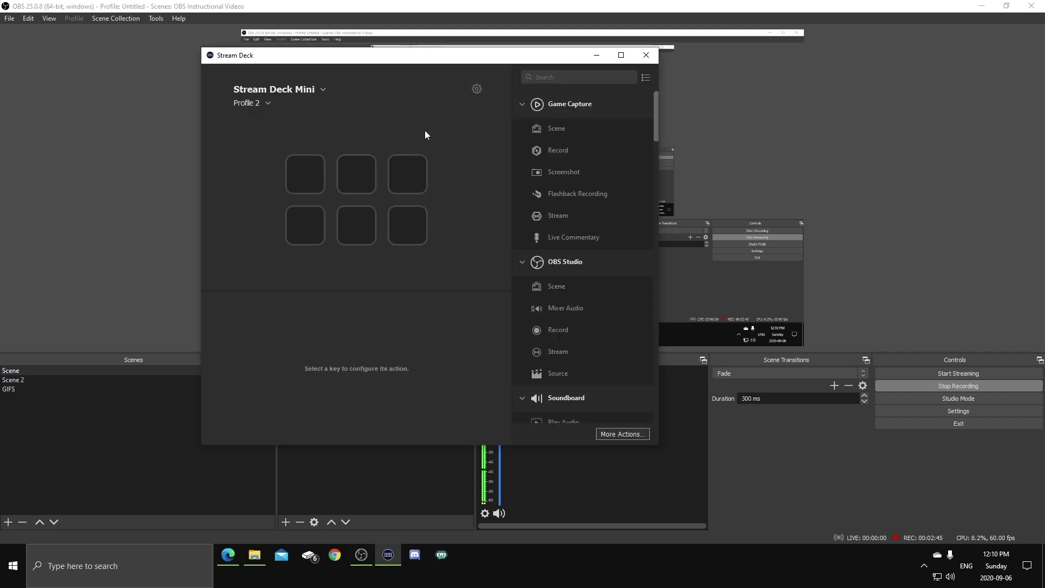
left_click_drag(492, 59, 539, 63)
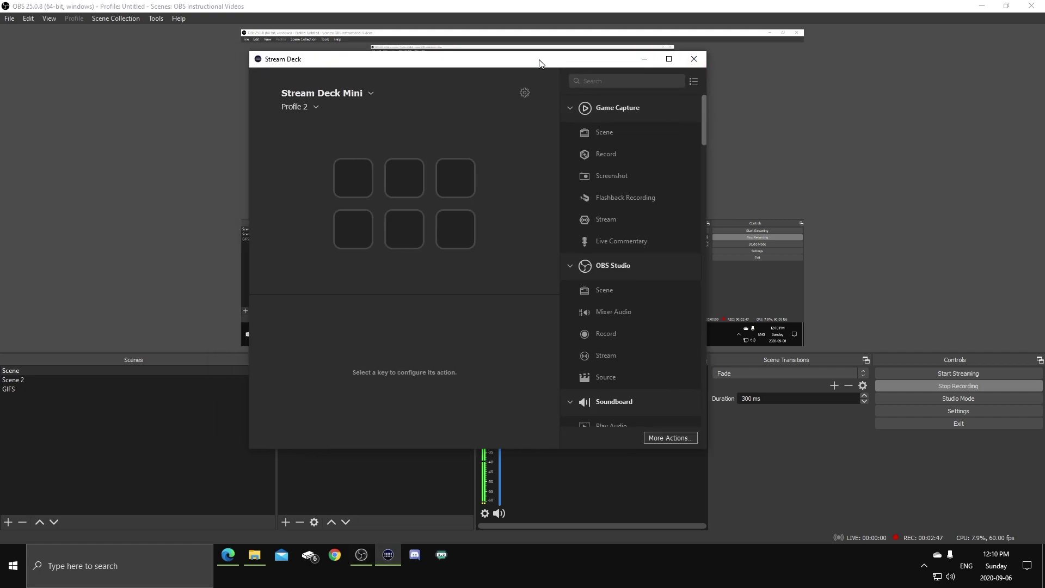
left_click(668, 59)
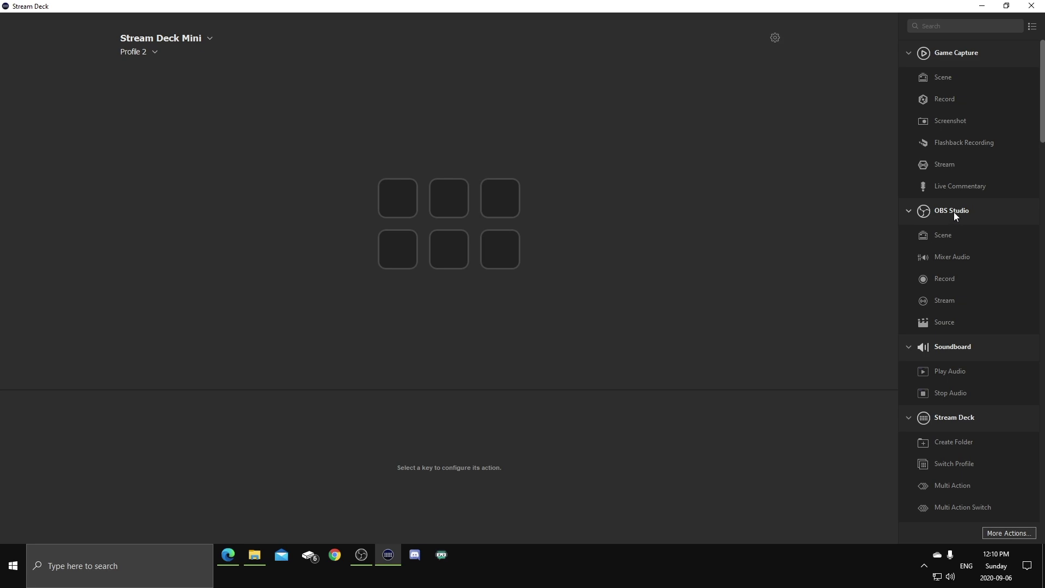
left_click_drag(952, 325, 398, 205)
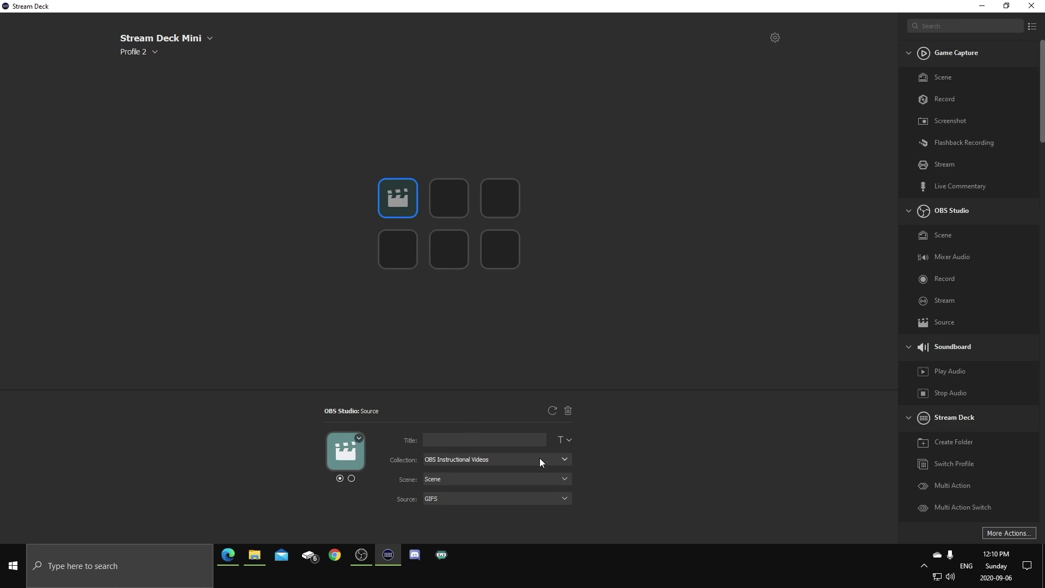
Step: Set the key's Scene to GIFS and its Source to GIF 1
left_click(456, 482)
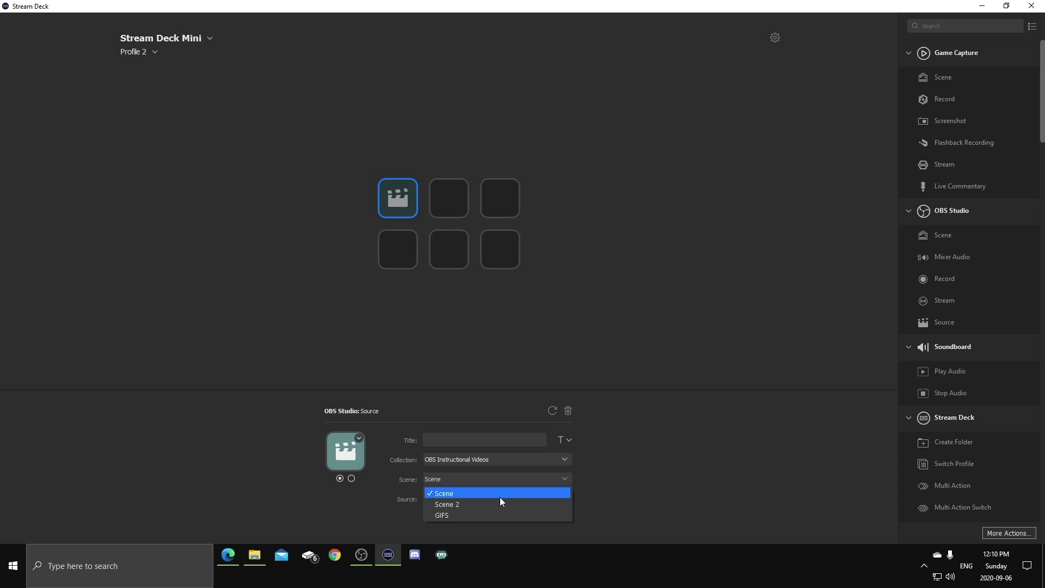
left_click(488, 514)
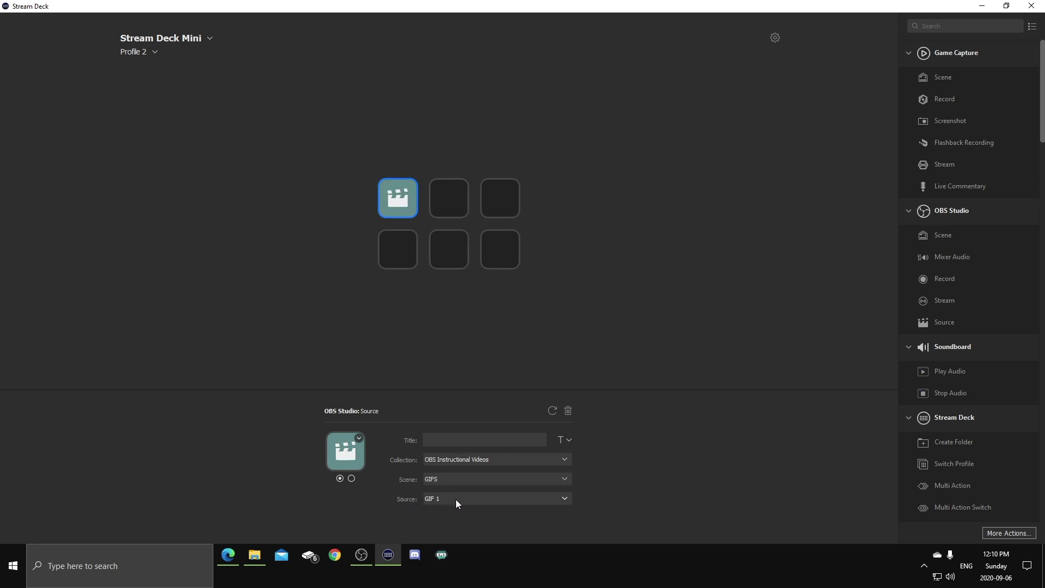
left_click(469, 497)
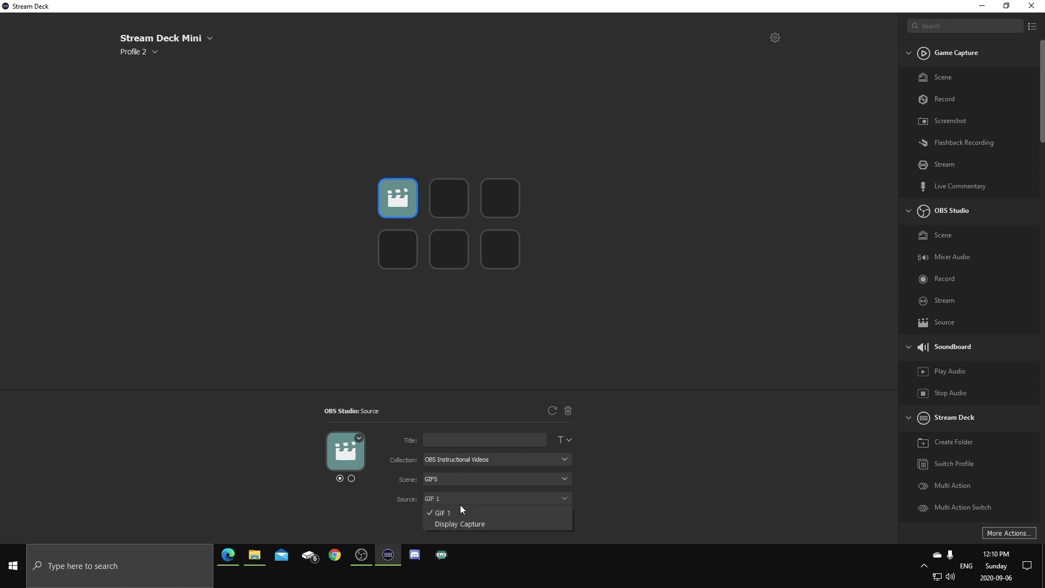
left_click(455, 511)
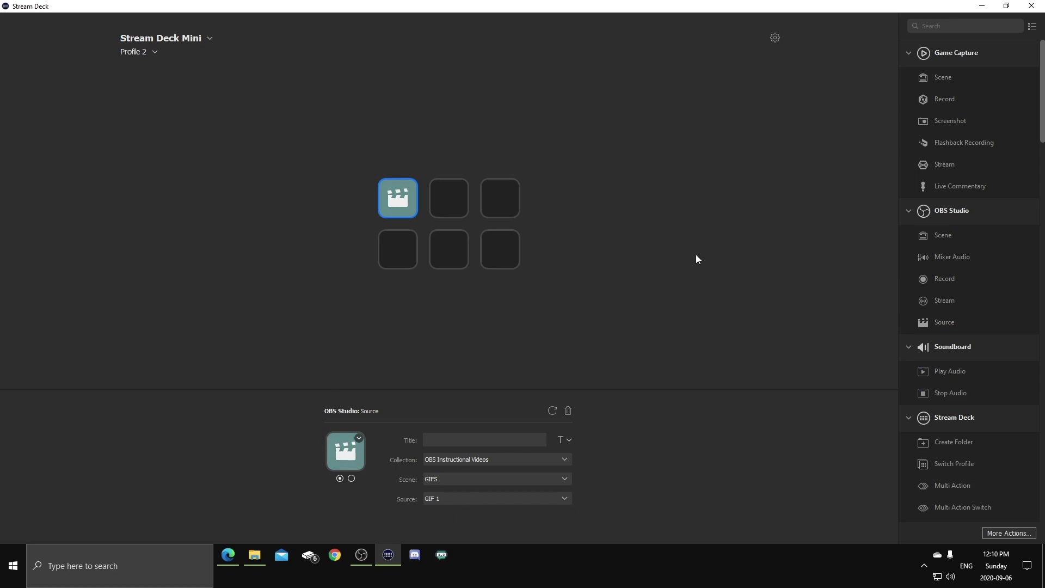
left_click(361, 556)
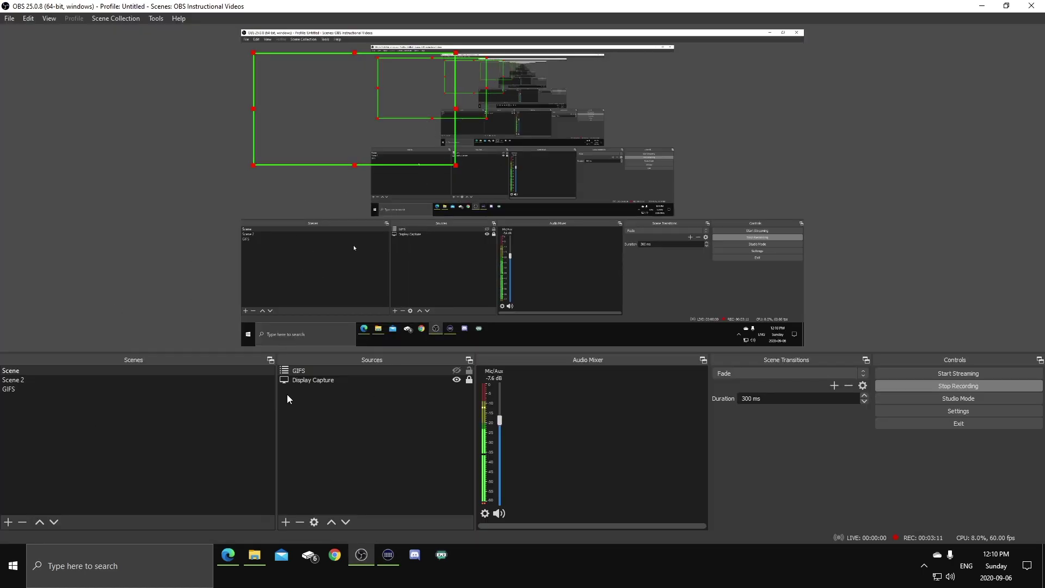
Step: Toggle the GIFS source's visibility repeatedly, then show GIF 1 in the GIFS scene with Ctrl+1
left_click(457, 371)
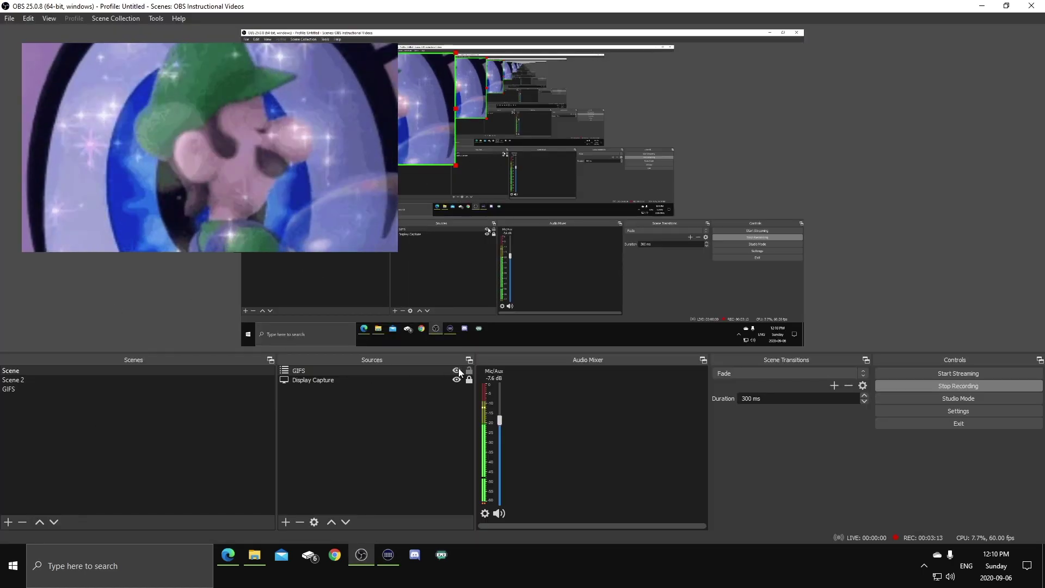
left_click(459, 372)
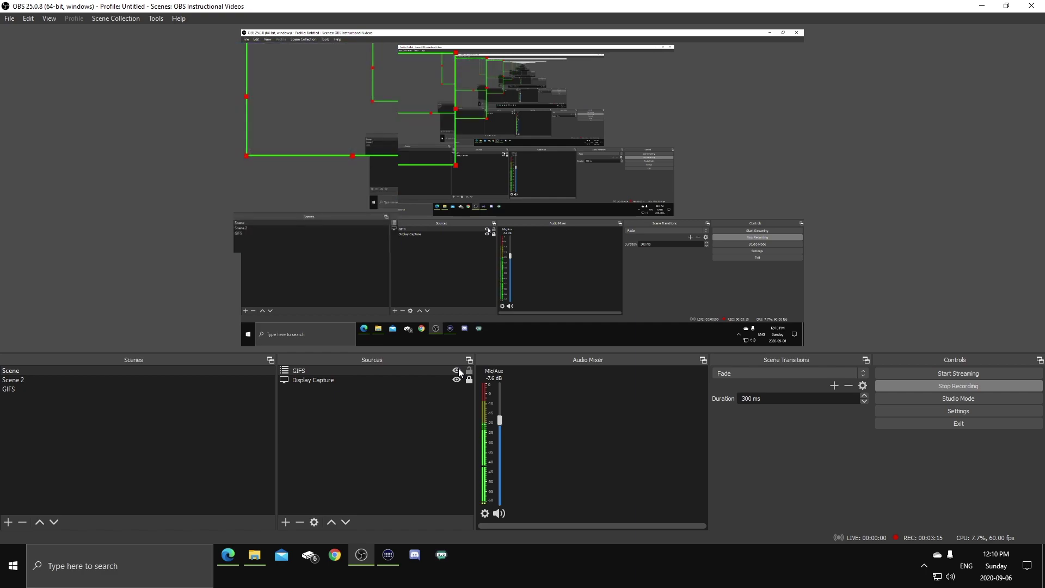
left_click(459, 372)
left_click(459, 372)
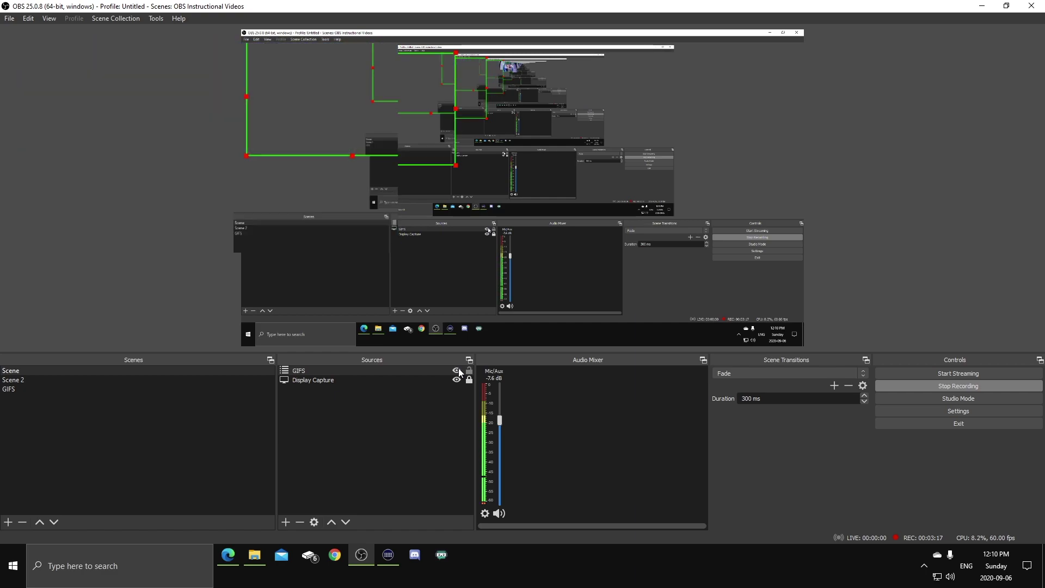
left_click(459, 372)
left_click(459, 372)
left_click(459, 372)
left_click(459, 372)
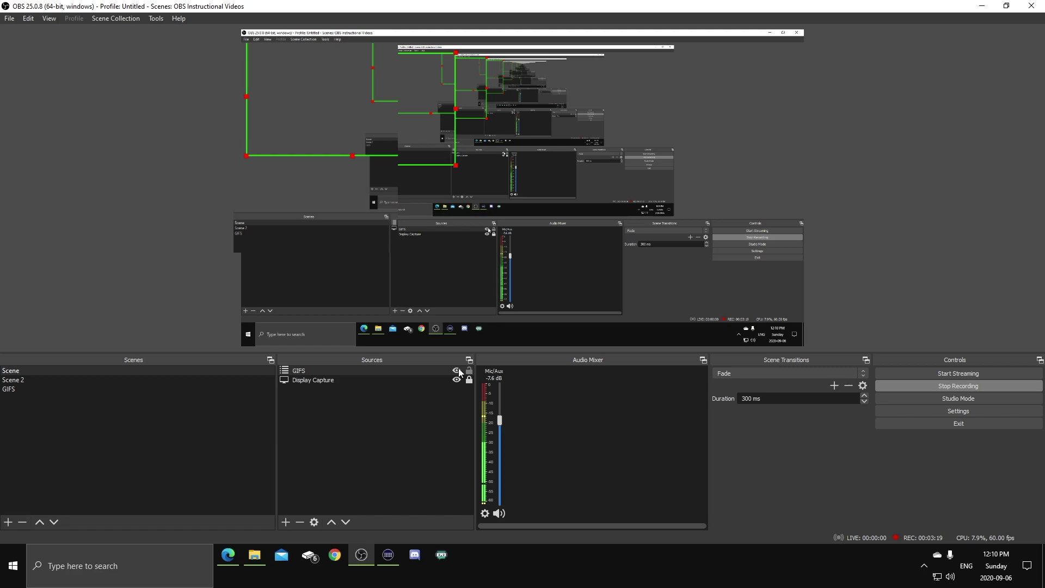
left_click(459, 372)
left_click(459, 372)
left_click(459, 372)
left_click(51, 388)
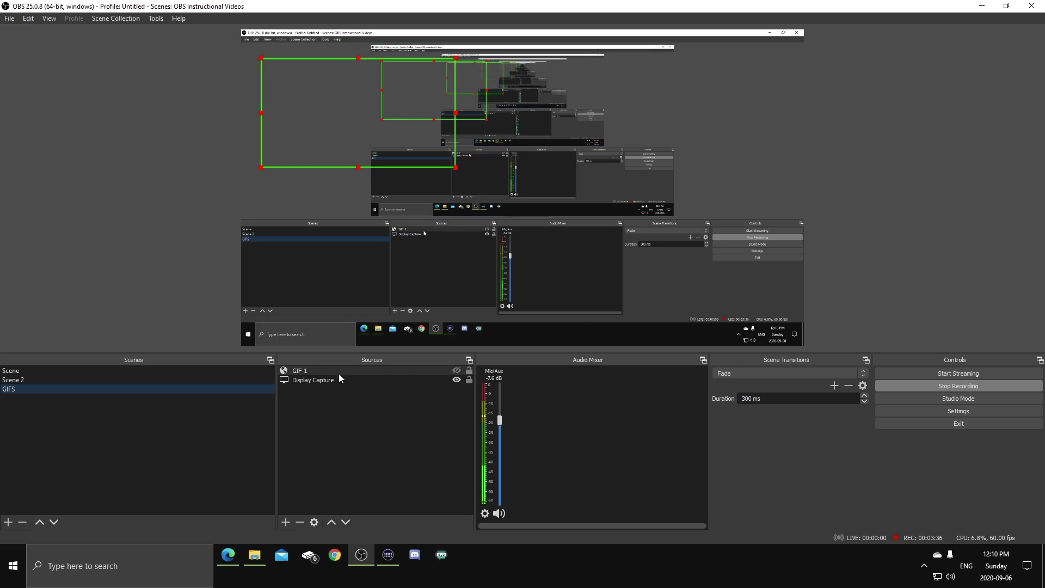
key("ctrl+1")
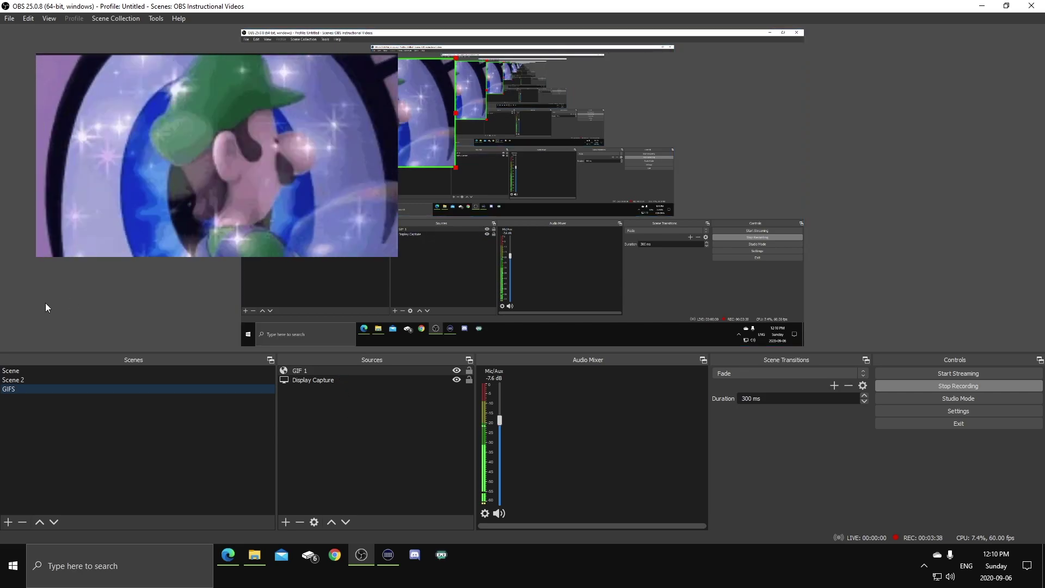